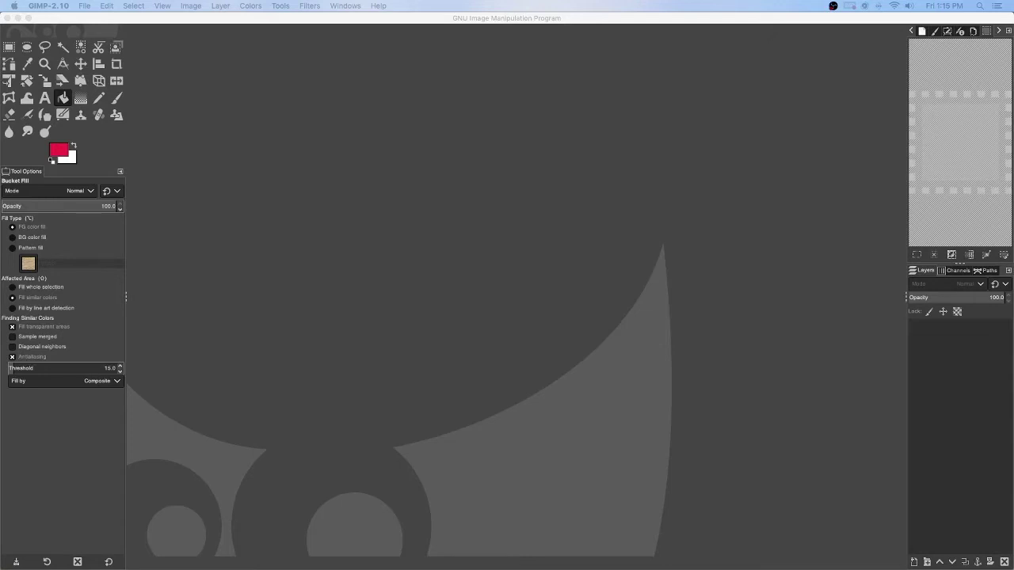
# Open the Create a New Image dialog from the File menu.
pyautogui.click(299, 18)
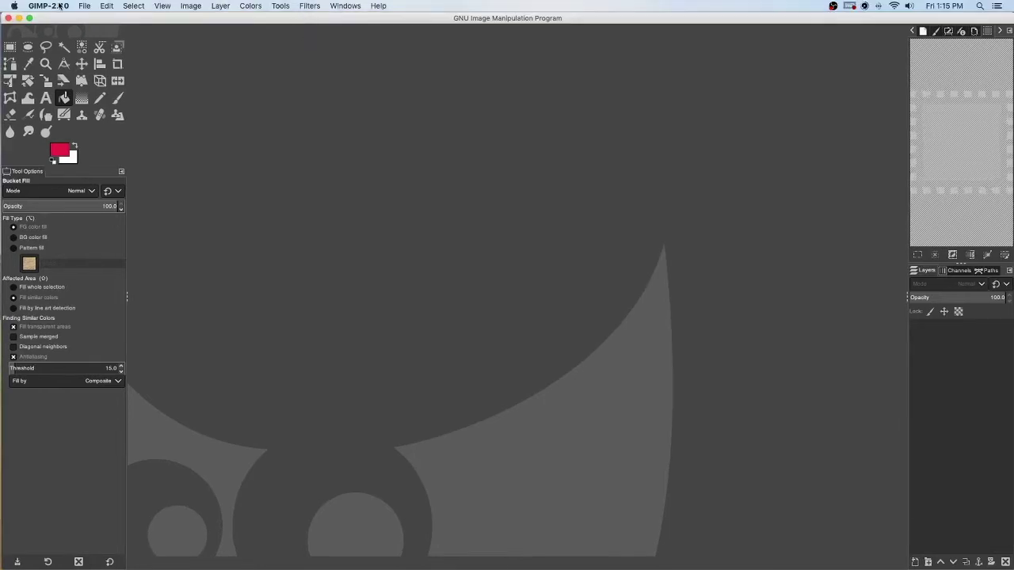
pyautogui.click(83, 7)
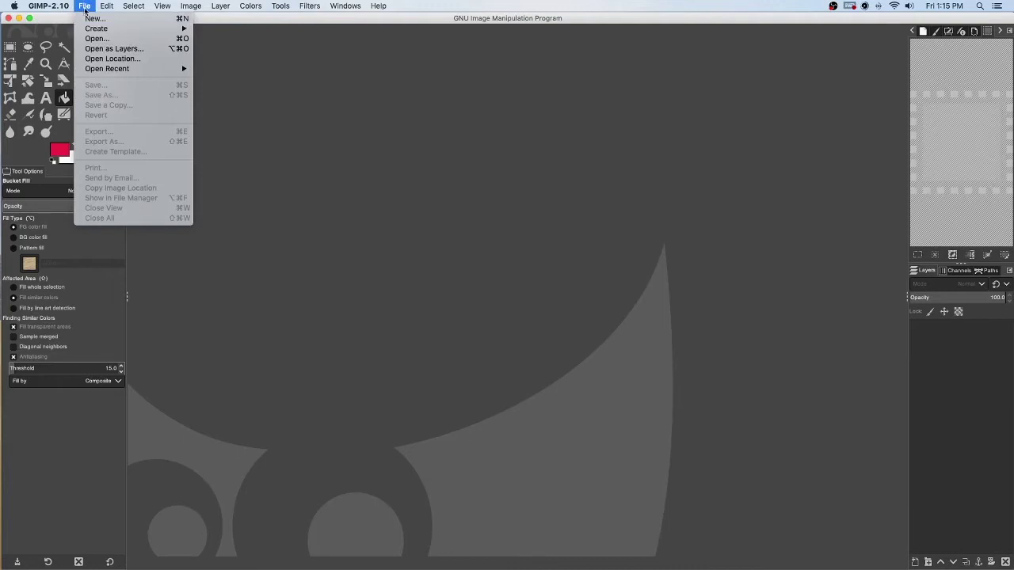
pyautogui.click(86, 22)
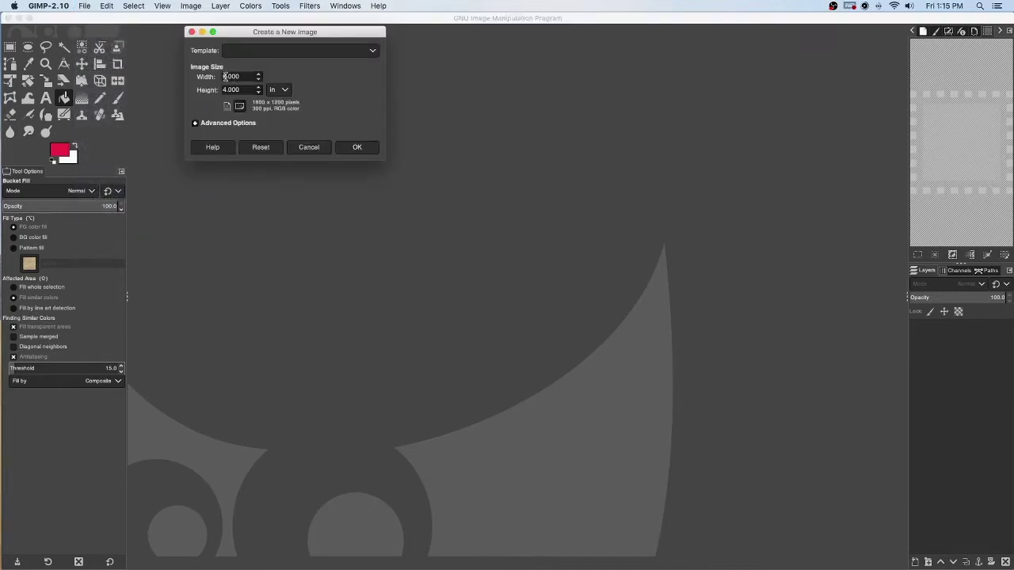
# Switch the size unit between inches and pixels, settle on px (1800 × 1200), and expand Advanced Options.
pyautogui.click(285, 91)
pyautogui.click(283, 103)
pyautogui.click(286, 91)
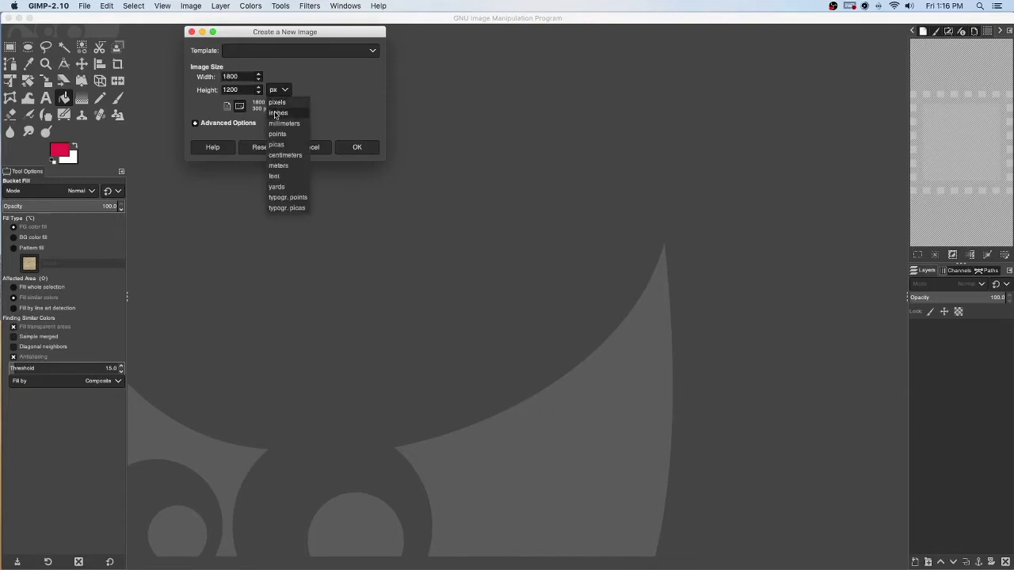
pyautogui.click(277, 113)
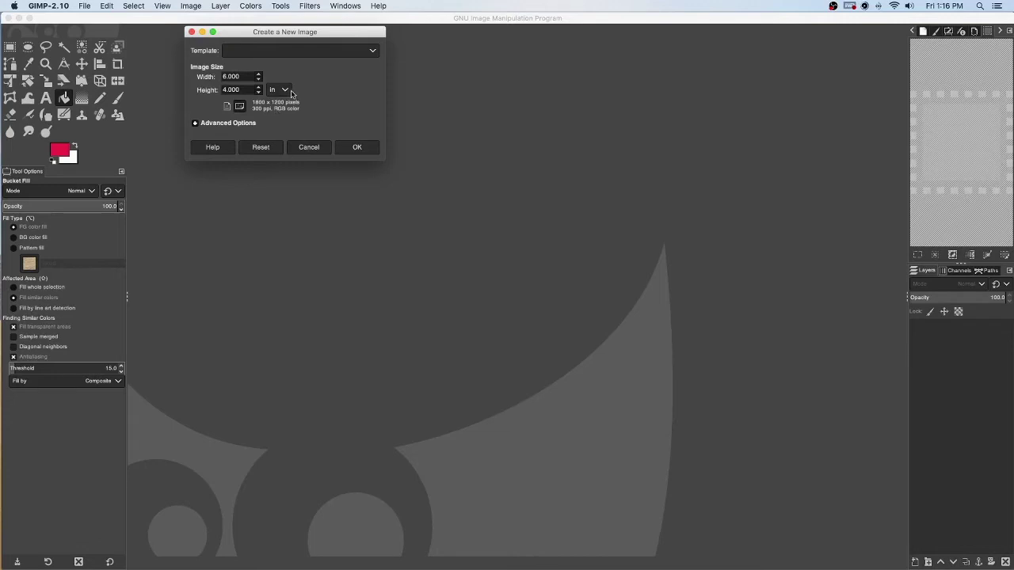
pyautogui.click(286, 91)
pyautogui.click(284, 102)
pyautogui.click(280, 91)
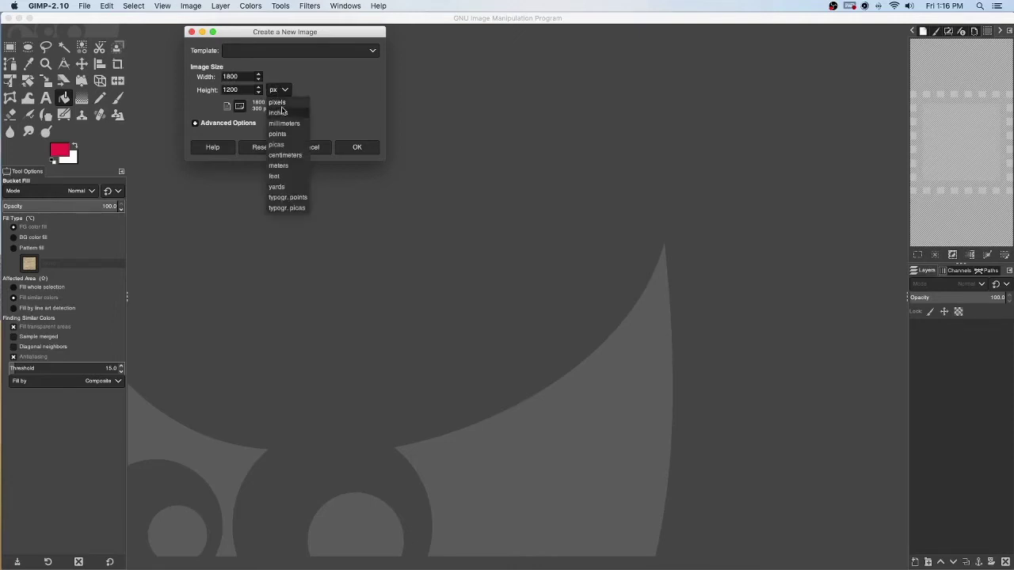
pyautogui.click(281, 109)
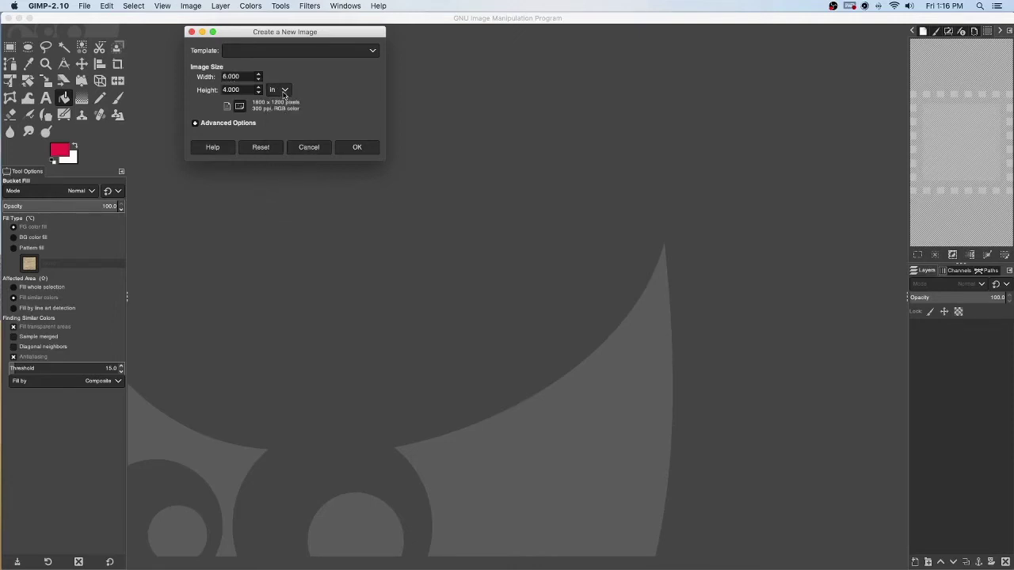
pyautogui.click(284, 91)
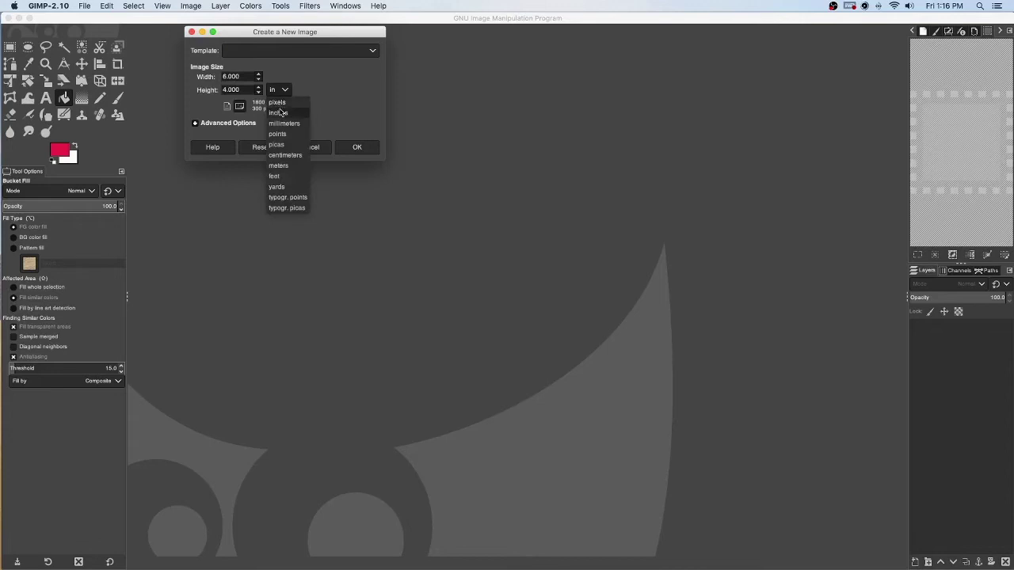
pyautogui.click(283, 101)
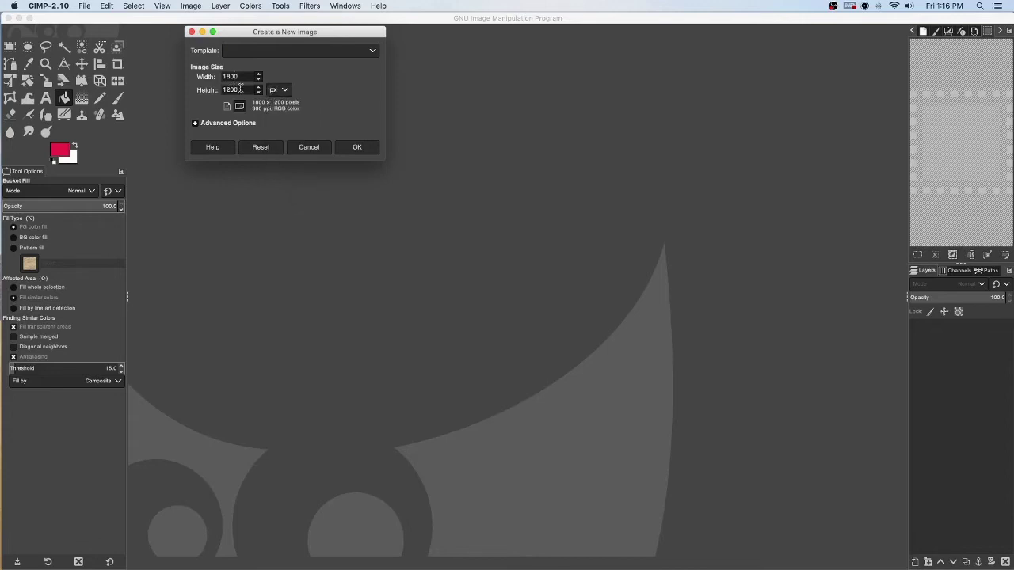
pyautogui.click(215, 125)
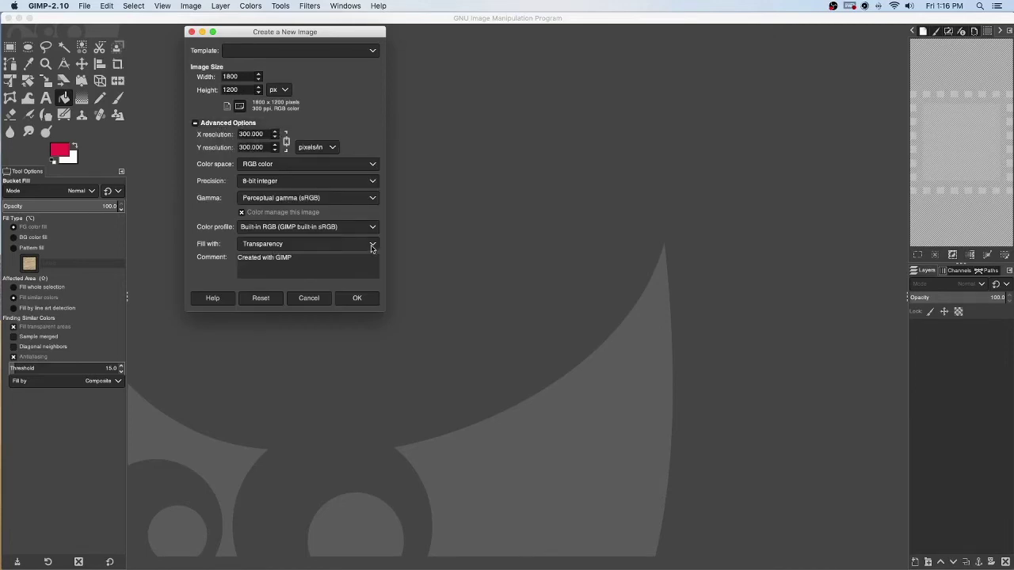
# Set Fill with to Transparency and create the 1800 × 1200 image.
pyautogui.click(345, 247)
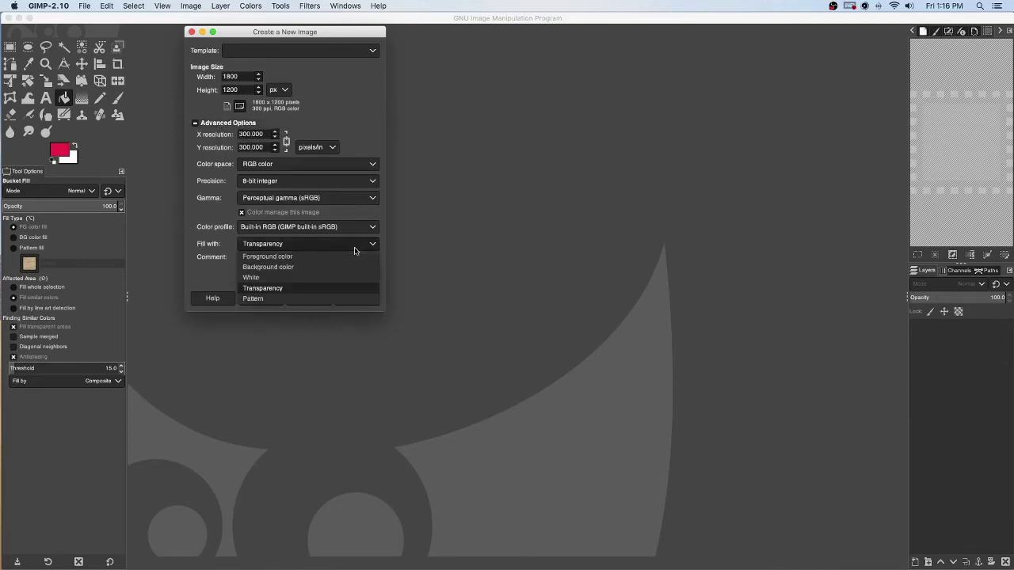
pyautogui.click(280, 289)
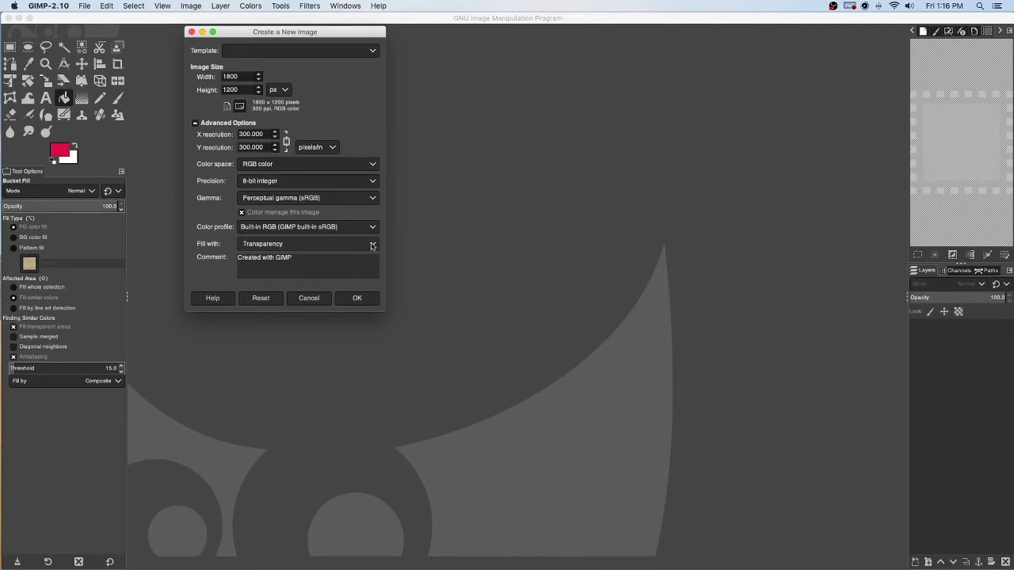
pyautogui.click(362, 303)
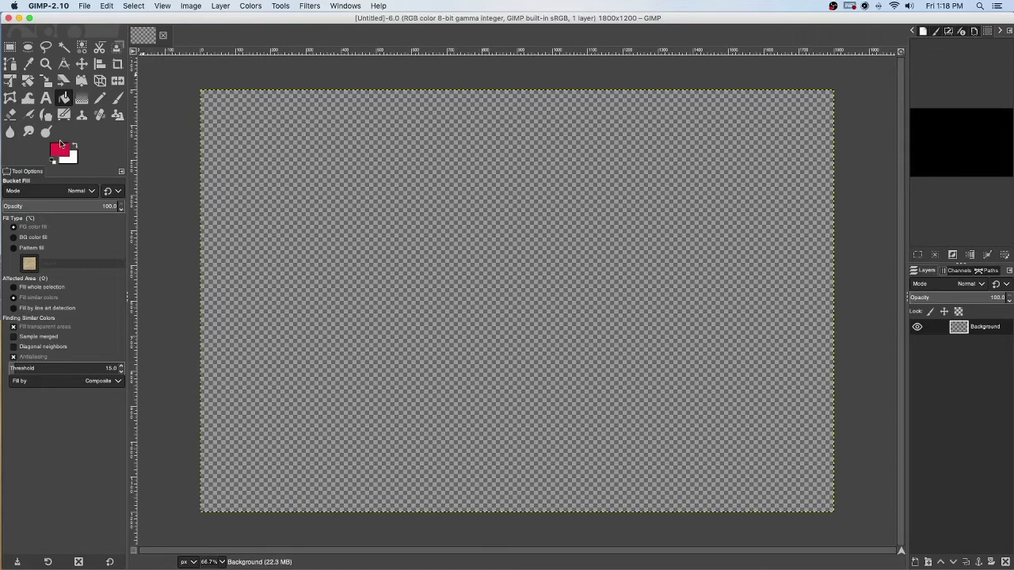
# Select the Text tool from the toolbox.
pyautogui.click(45, 99)
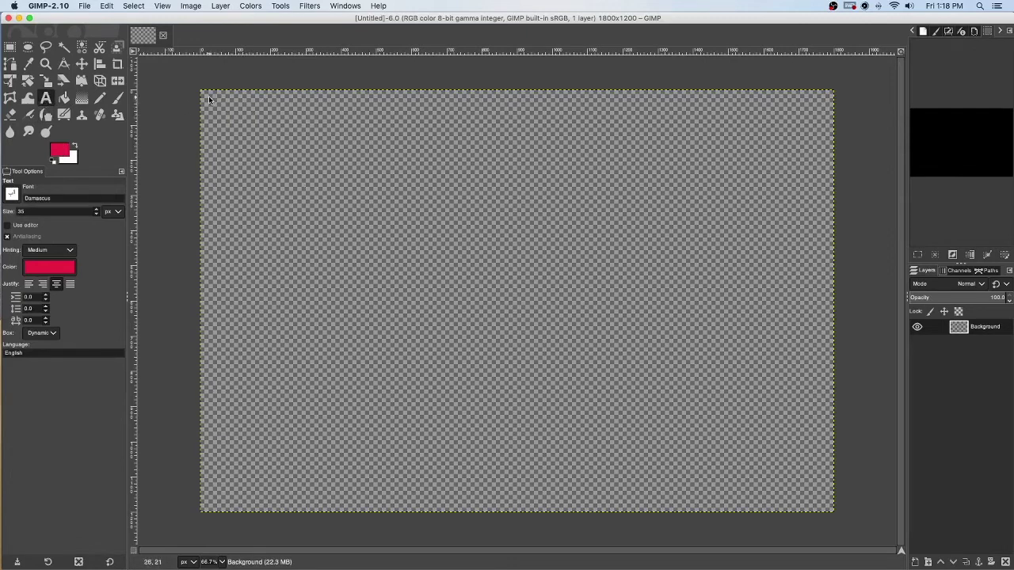
# Type 'TEXT TOOL' in a text box at the canvas top-left and set it to 100 px.
pyautogui.moveTo(210, 98); pyautogui.dragTo(405, 141)
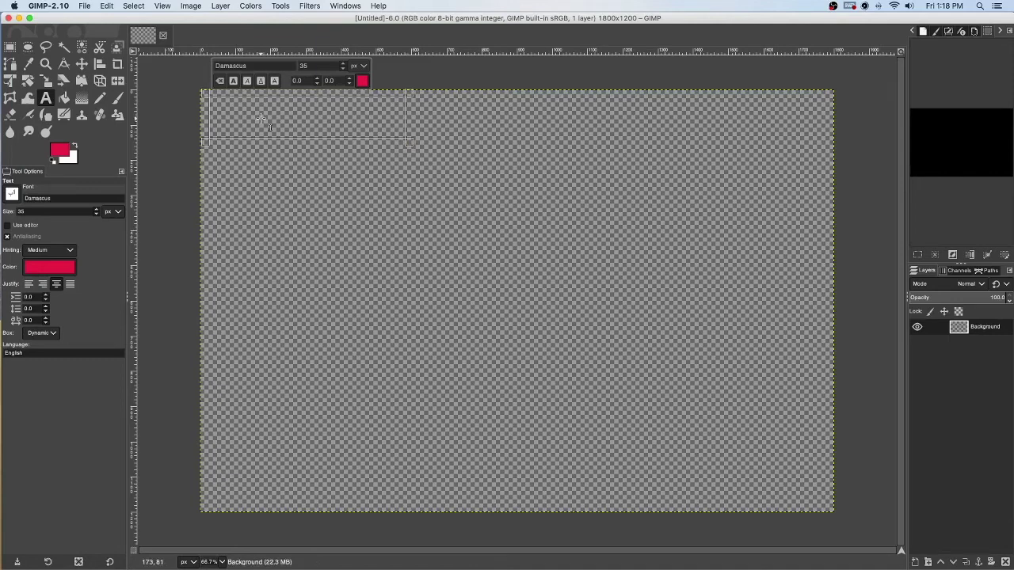
pyautogui.write('TEXT TOOL')
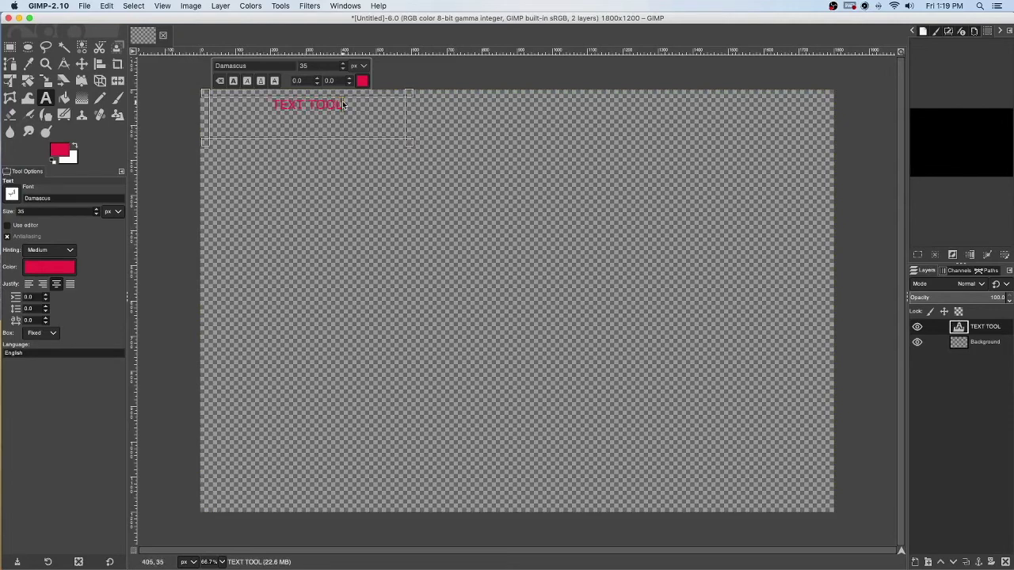
pyautogui.moveTo(342, 103); pyautogui.dragTo(278, 104)
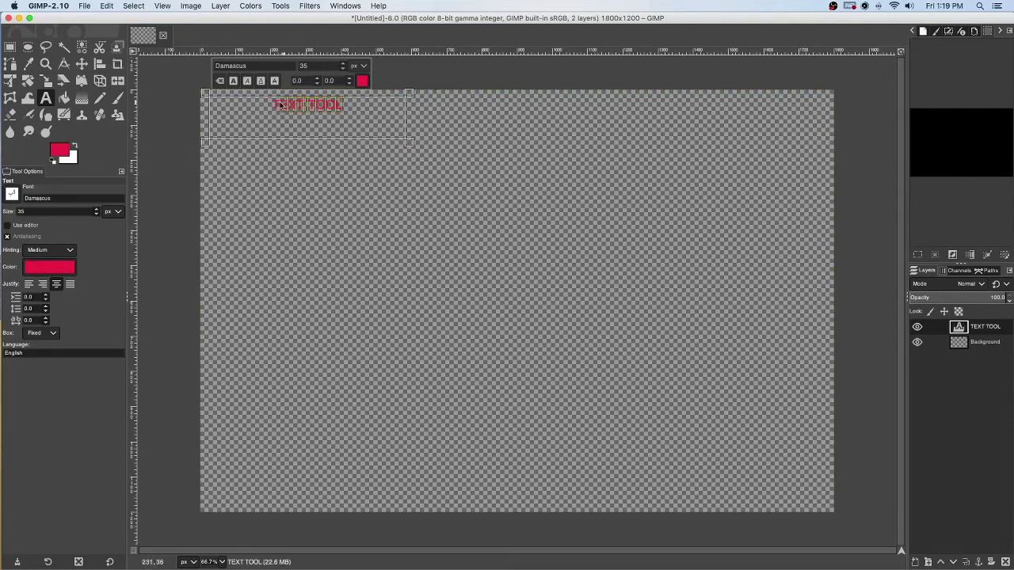
pyautogui.click(330, 67)
pyautogui.write('100')
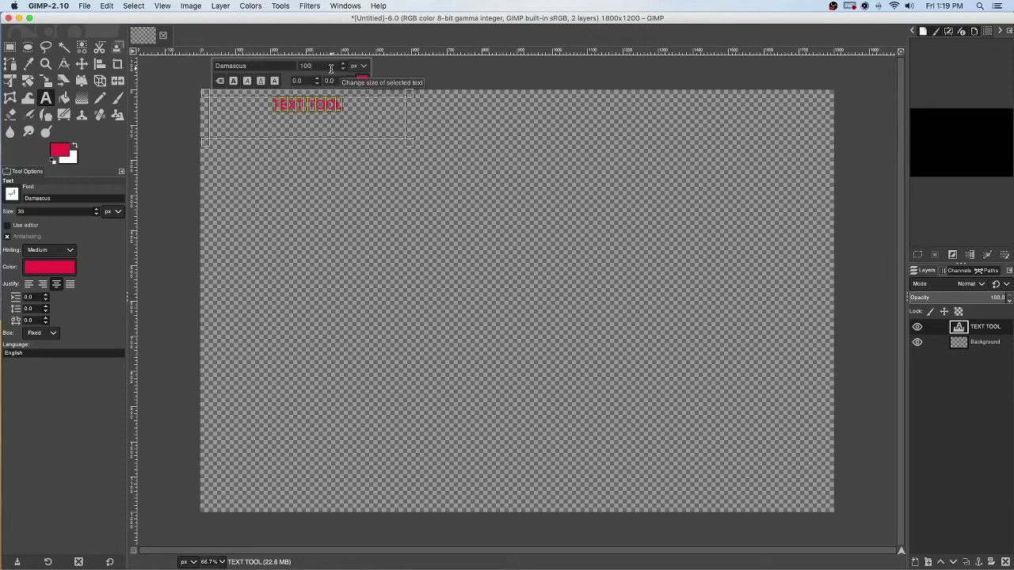
pyautogui.press('Return')
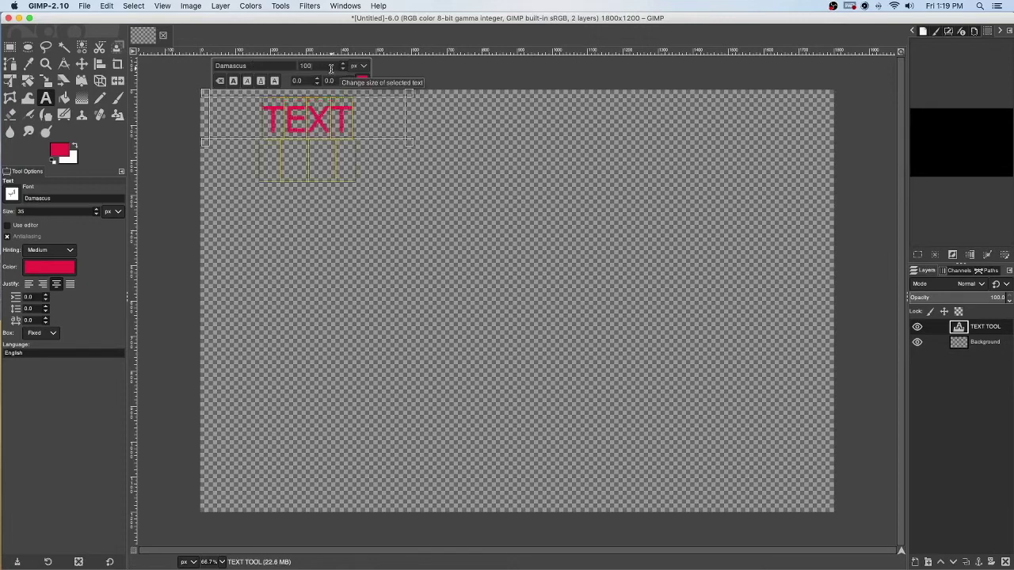
pyautogui.click(409, 142)
# Widen the text box so TEXT TOOL fits on one line and colour the text blue.
pyautogui.moveTo(420, 152); pyautogui.dragTo(518, 152)
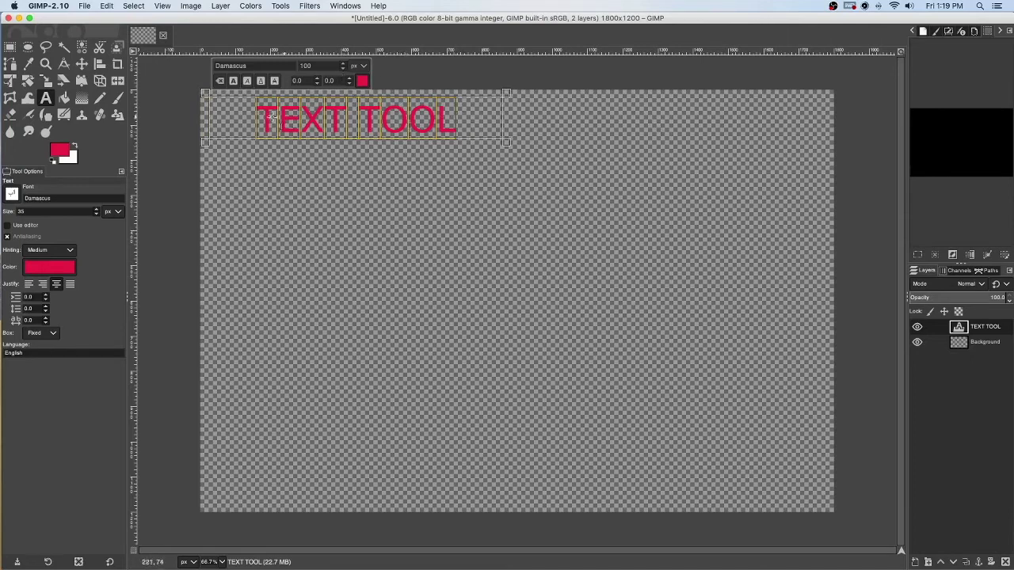
pyautogui.click(362, 80)
pyautogui.click(354, 74)
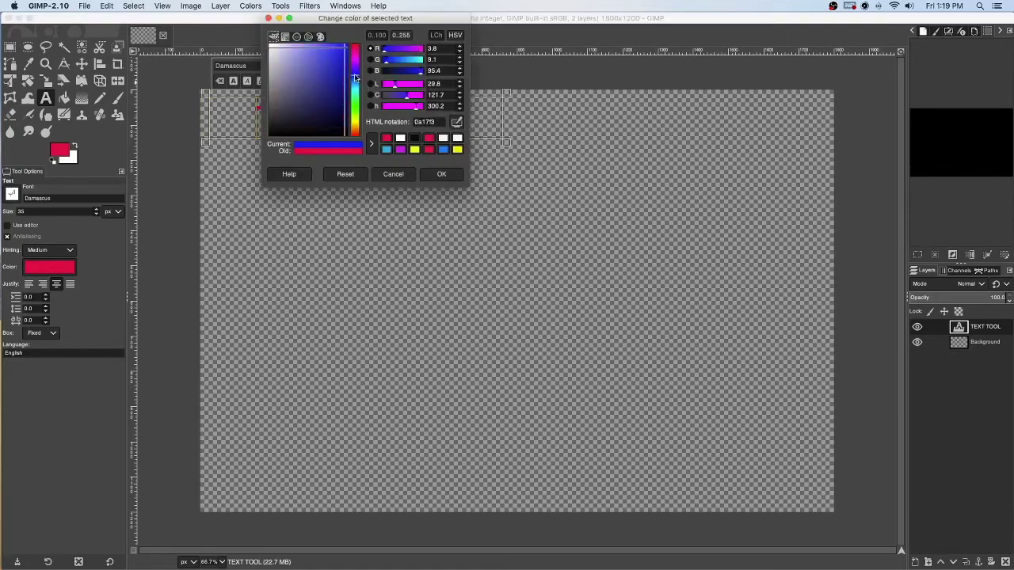
pyautogui.click(441, 174)
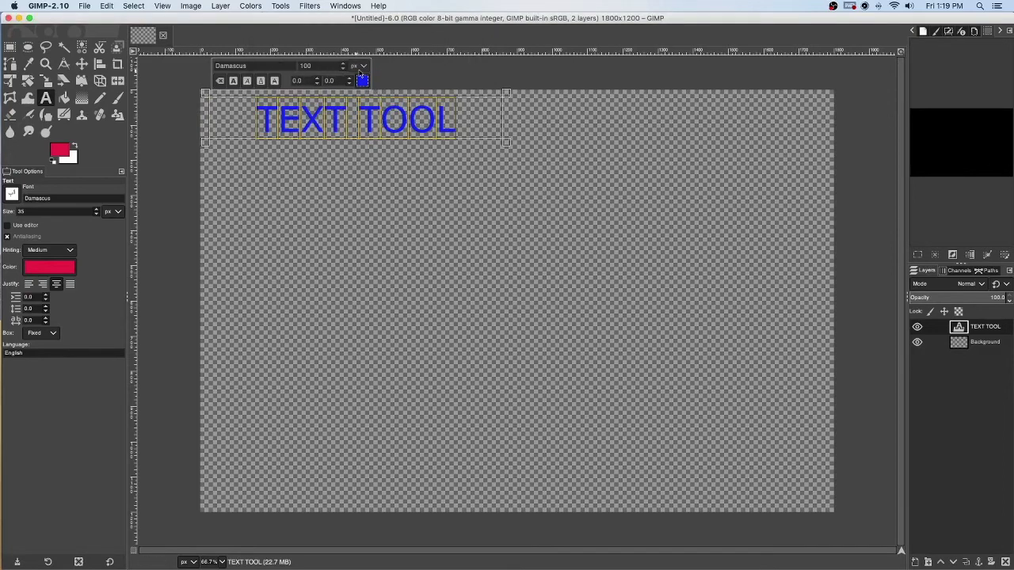
# Try bold, italic and underline on the text, then select the Background layer to commit it.
pyautogui.click(233, 81)
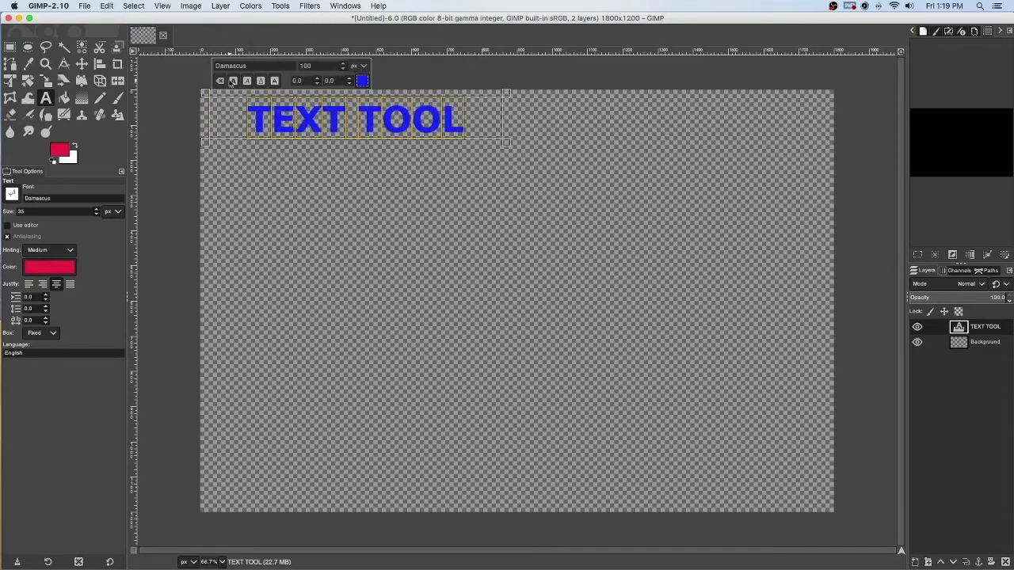
pyautogui.click(246, 81)
pyautogui.click(246, 81)
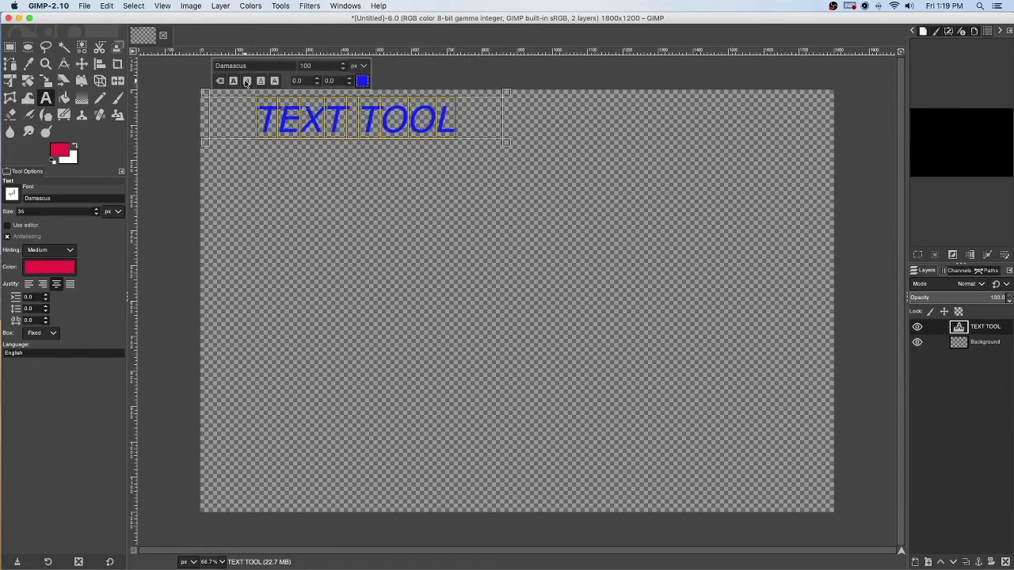
pyautogui.click(246, 81)
pyautogui.click(259, 81)
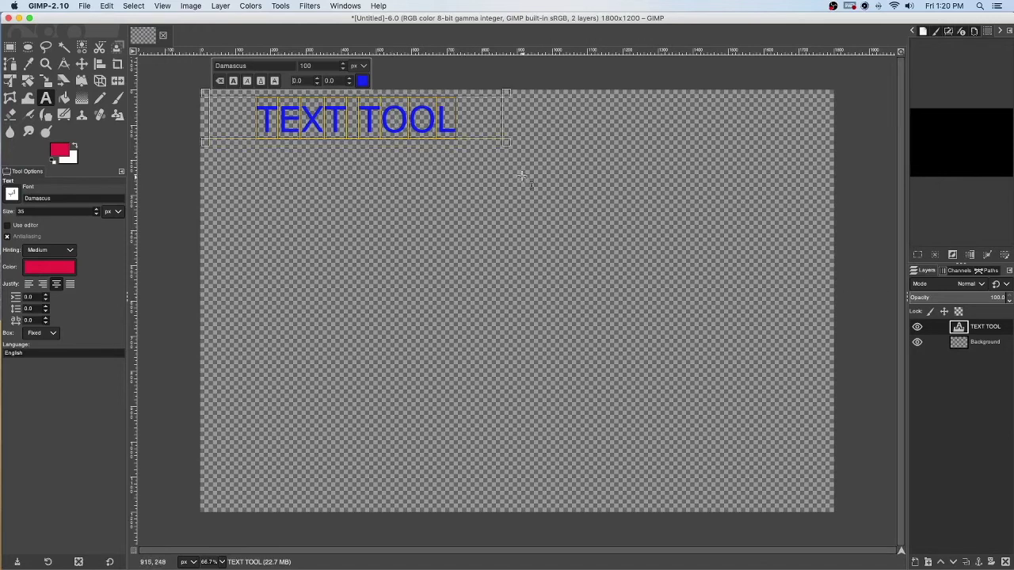
pyautogui.click(958, 345)
# Reselect the TEXT TOOL layer and look through the Layer menu without choosing anything.
pyautogui.click(956, 331)
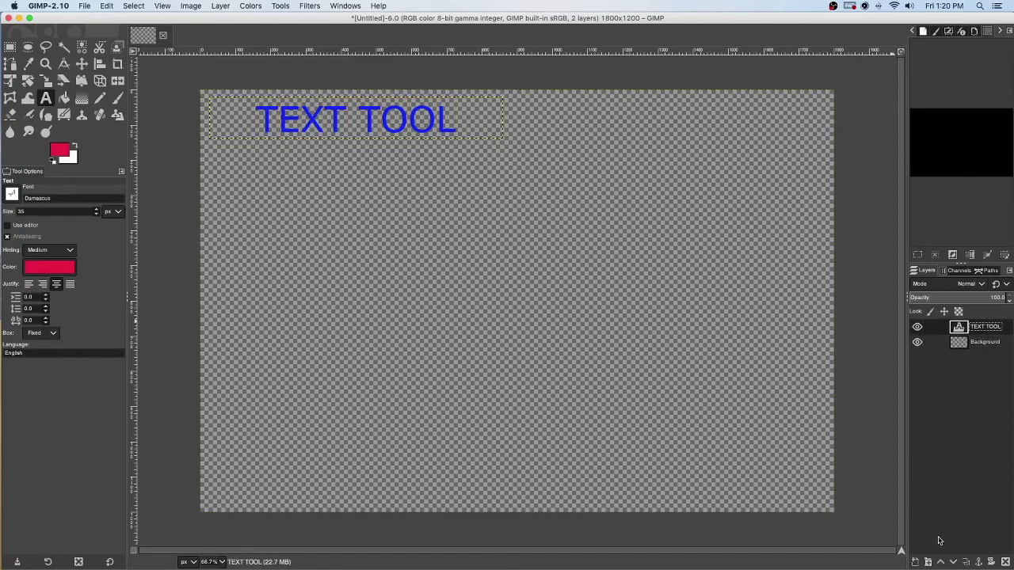
pyautogui.click(221, 6)
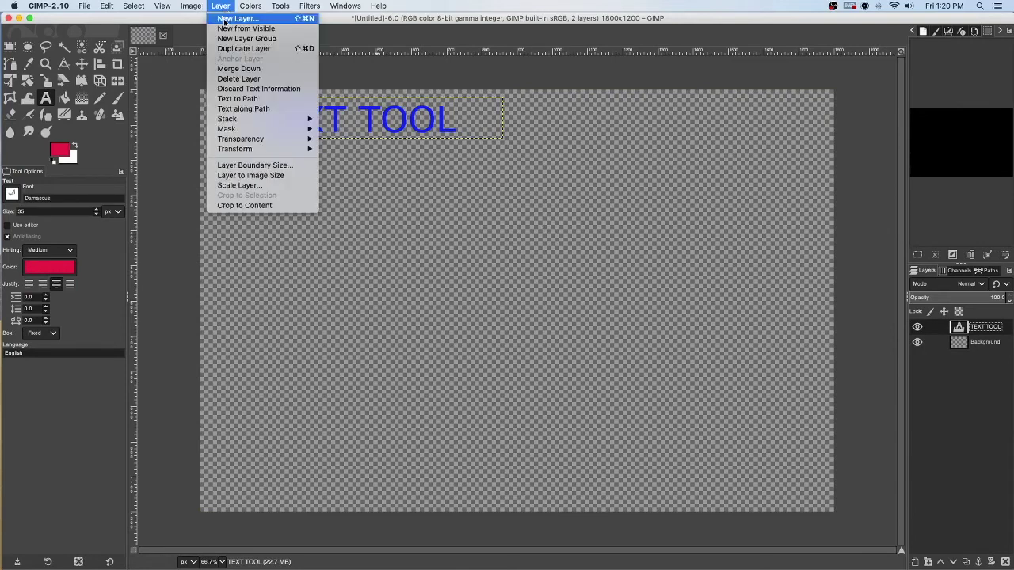
pyautogui.click(553, 87)
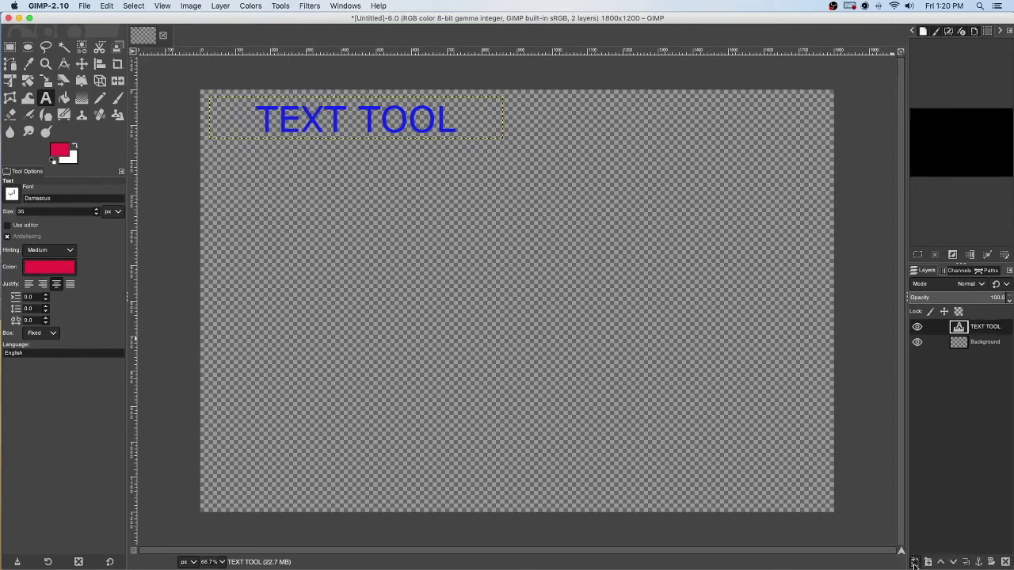
# Create a new Transparency-filled layer from the Layers panel's New Layer button.
pyautogui.click(915, 564)
pyautogui.moveTo(835, 326); pyautogui.dragTo(427, 181)
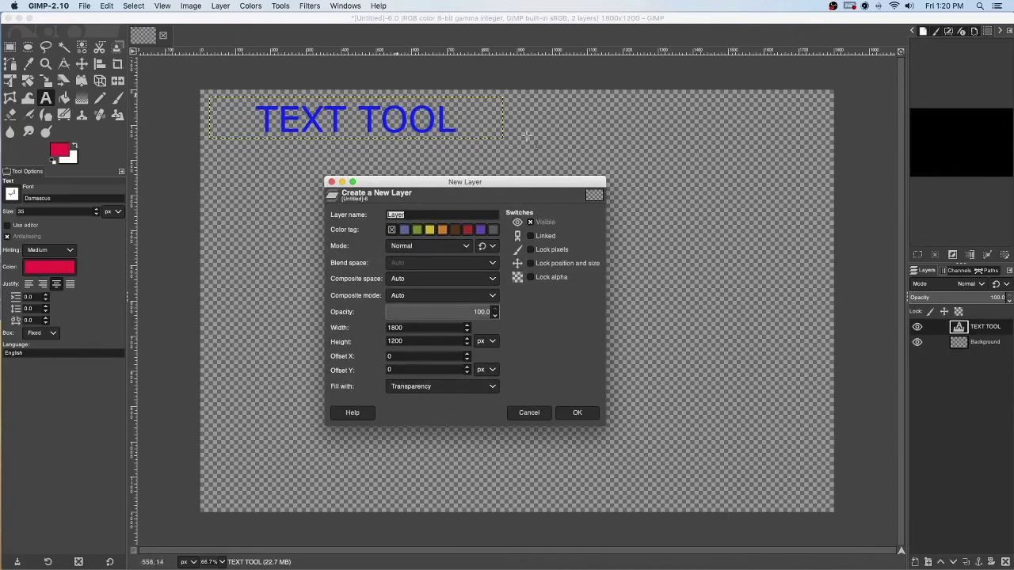
pyautogui.click(492, 387)
pyautogui.click(555, 389)
pyautogui.click(577, 413)
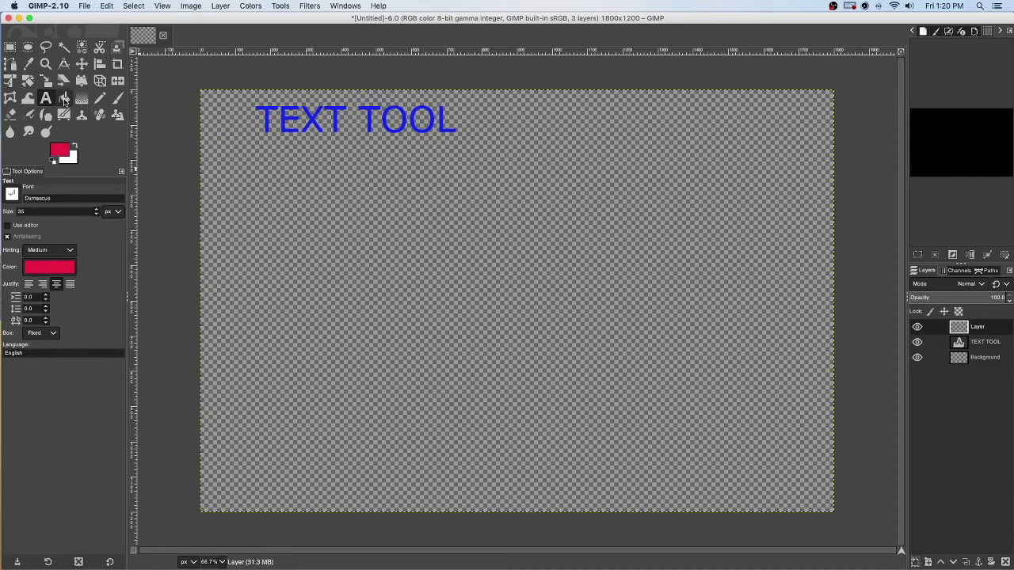
# Choose the Bucket Fill tool, then turn the top Layer visible again and make it active.
pyautogui.click(65, 98)
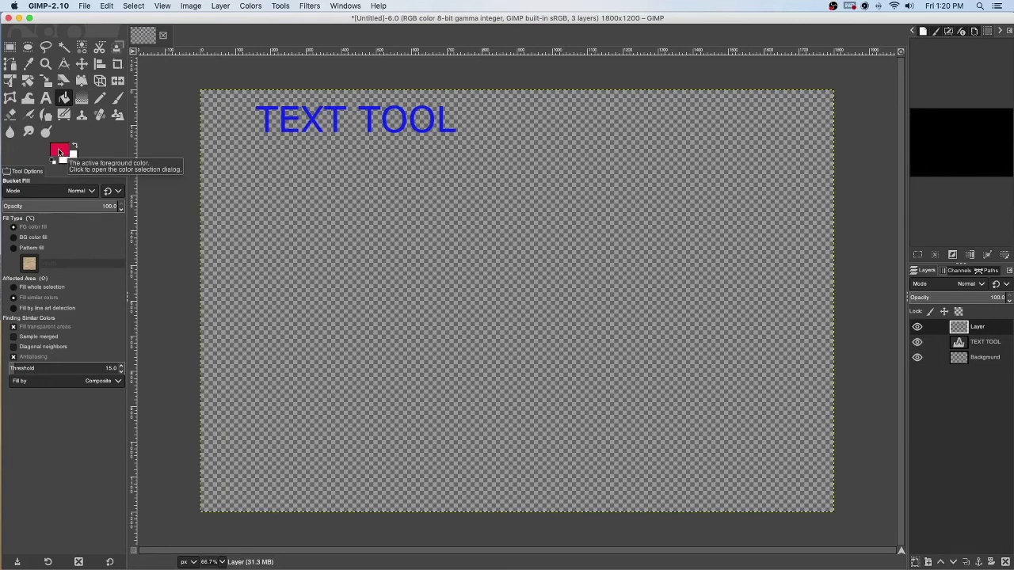
pyautogui.click(989, 344)
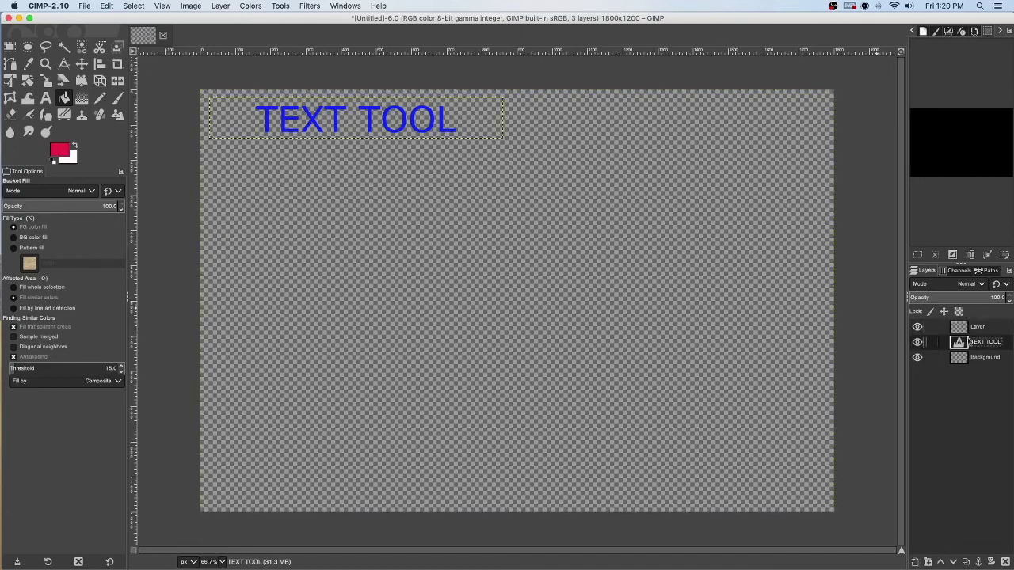
pyautogui.click(918, 327)
pyautogui.click(990, 333)
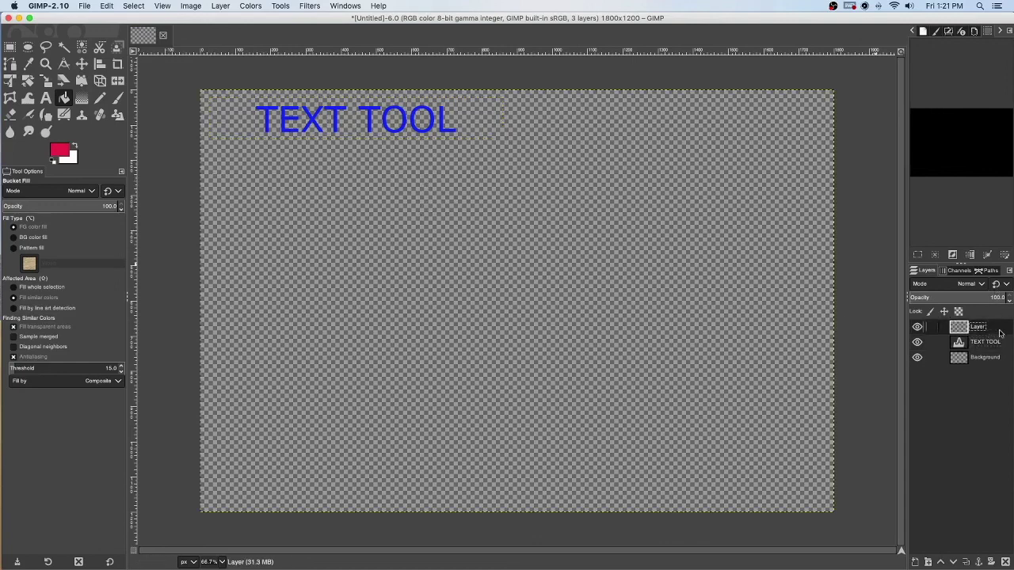